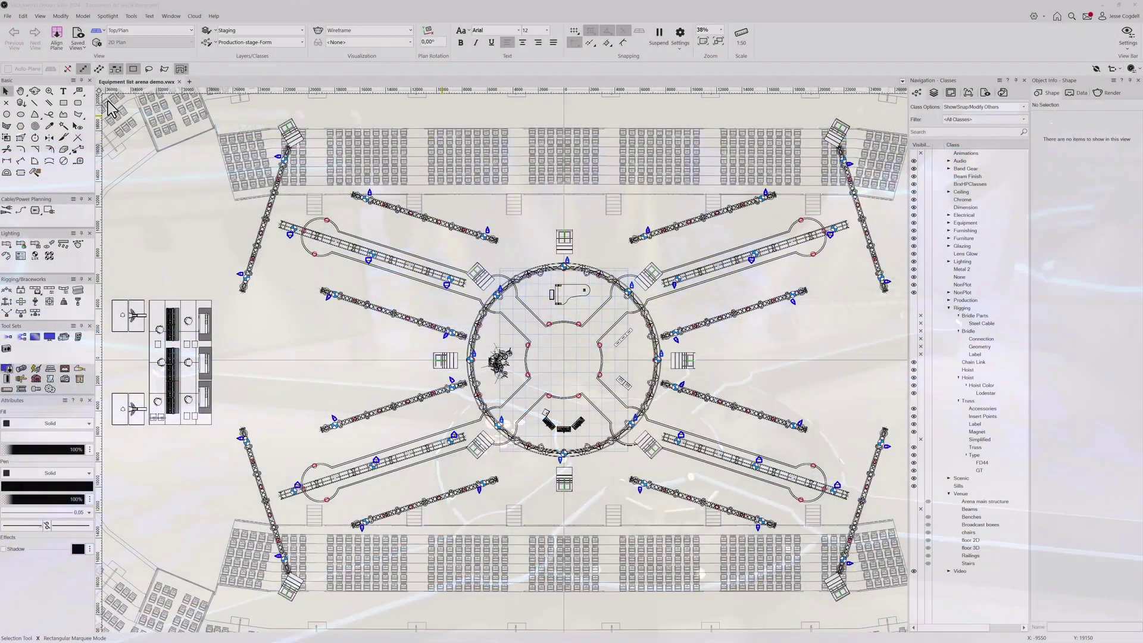
- Open the Spotlight Inventory and Equipment List and expand the 813 deck entry to see its parts
click(107, 17)
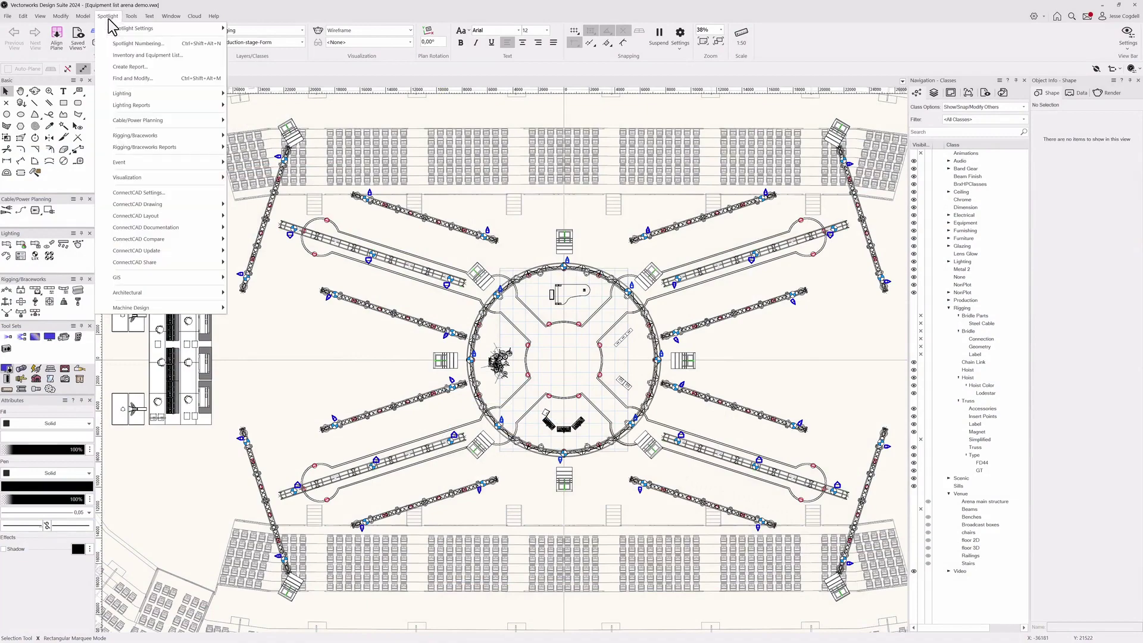
click(131, 55)
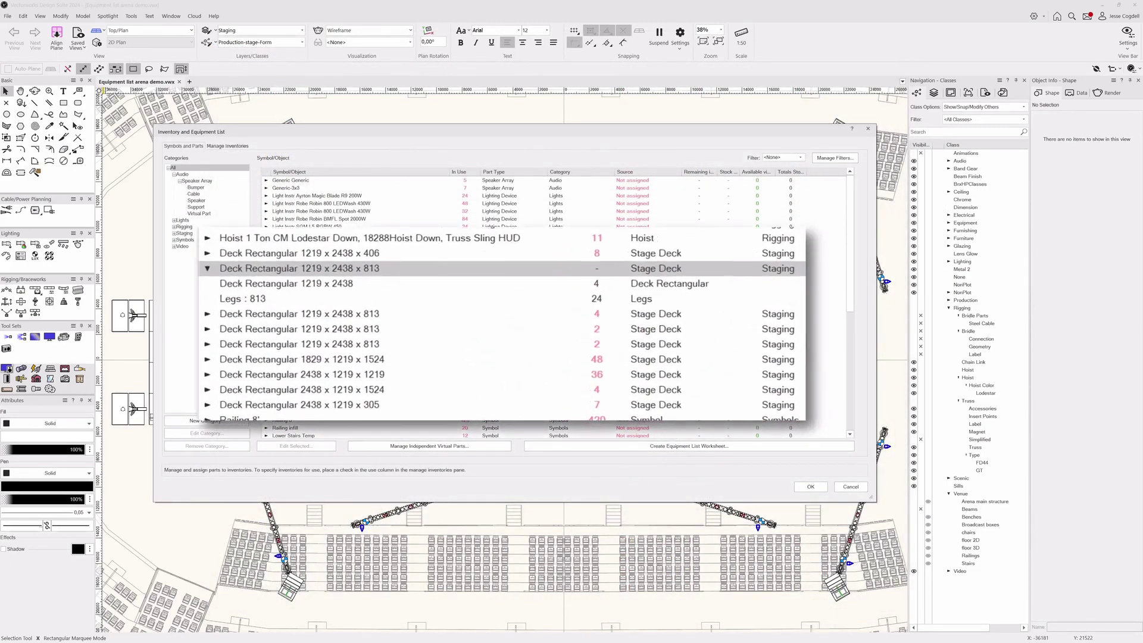
click(205, 314)
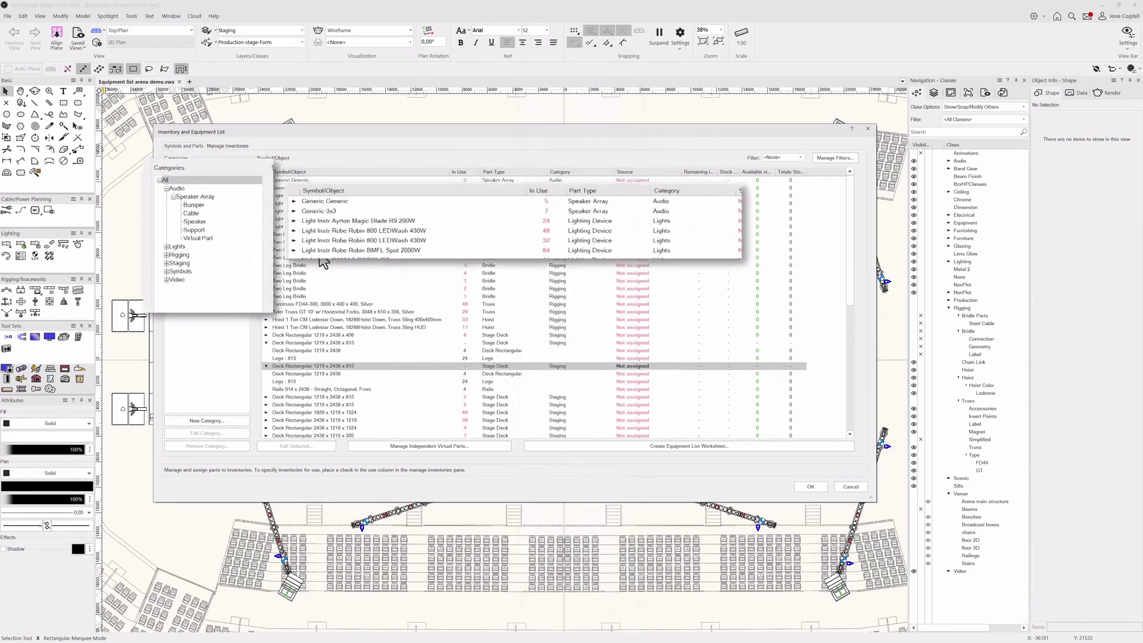
- Browse the Audio and Lights equipment, then define a filter condition Layer is Staging
click(180, 174)
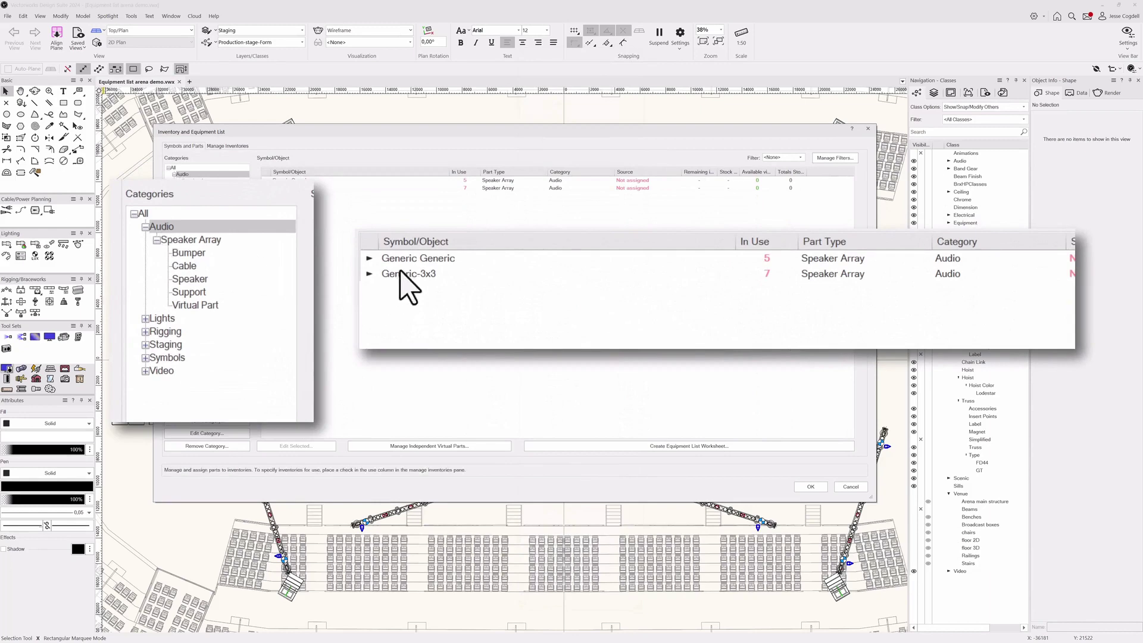
click(182, 217)
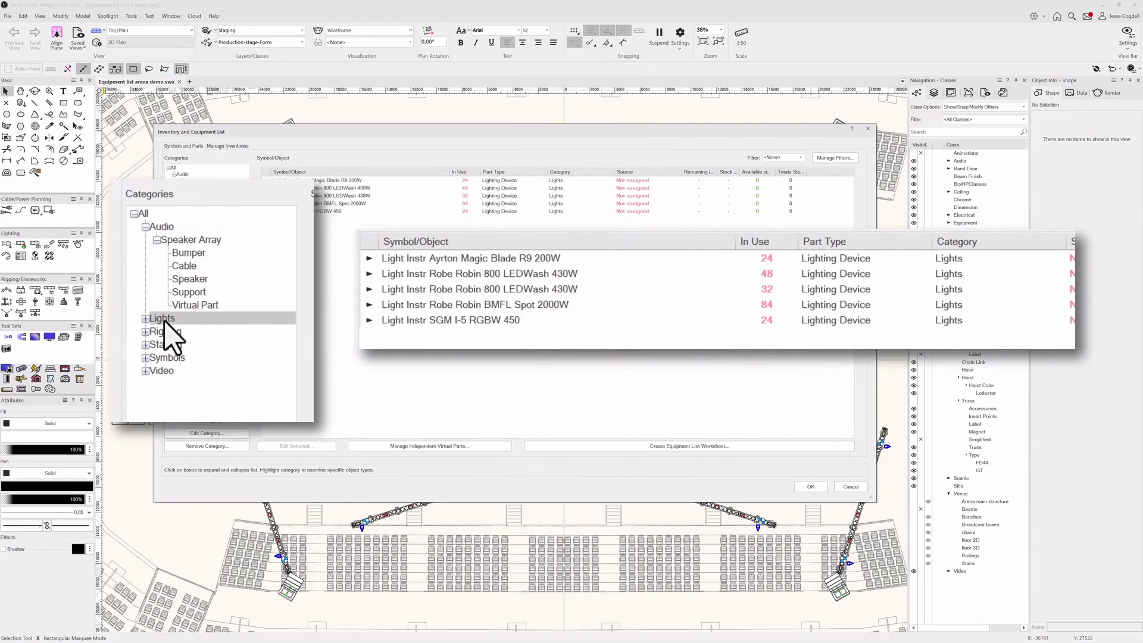
click(816, 159)
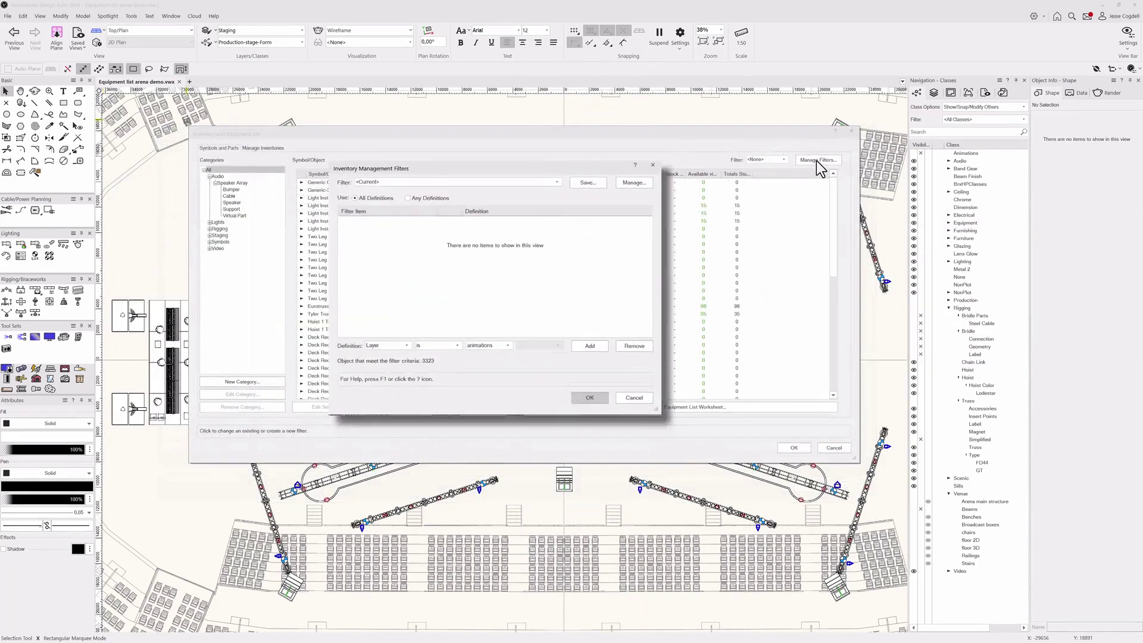
click(556, 425)
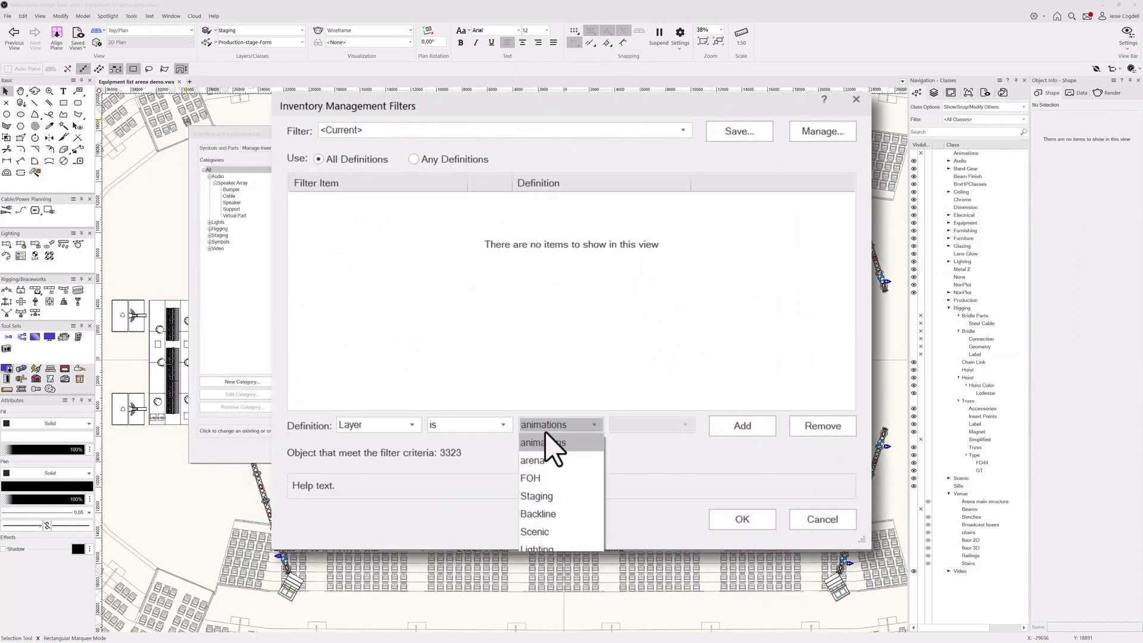
click(536, 496)
click(738, 426)
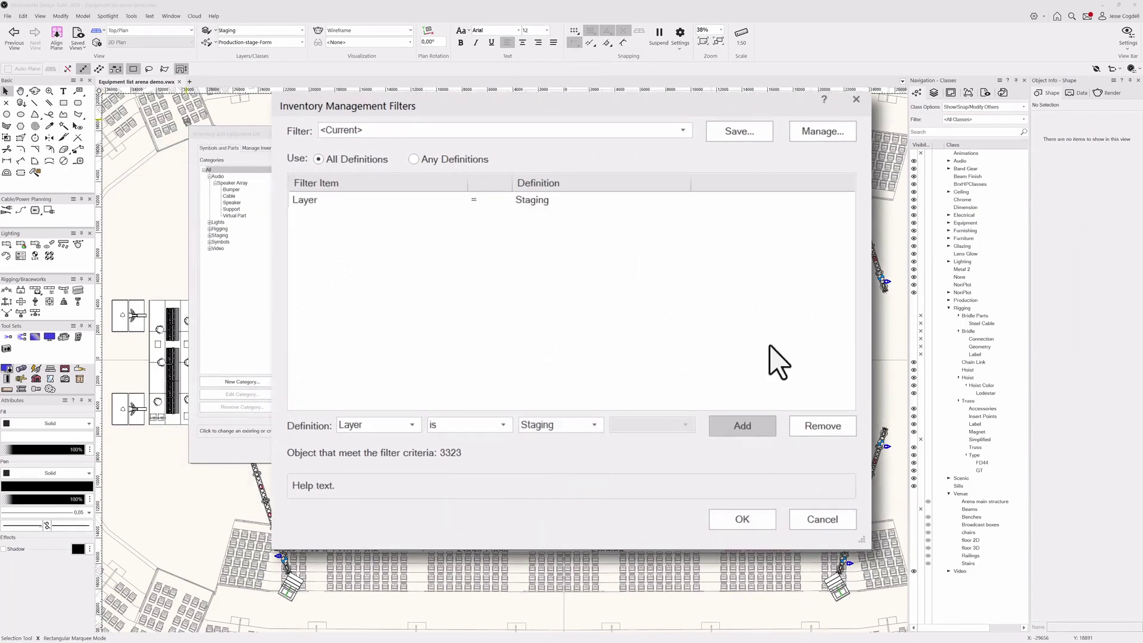
- Save the filter as 'decks' and apply it to the equipment list
click(759, 141)
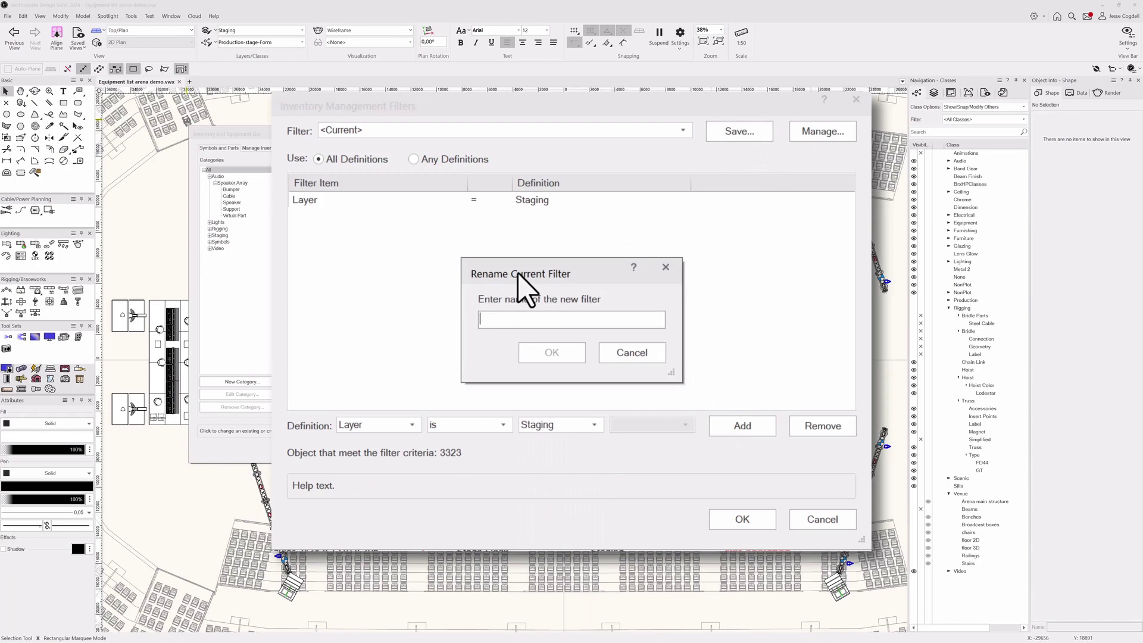
text(decks)
key(Return)
key(Return)
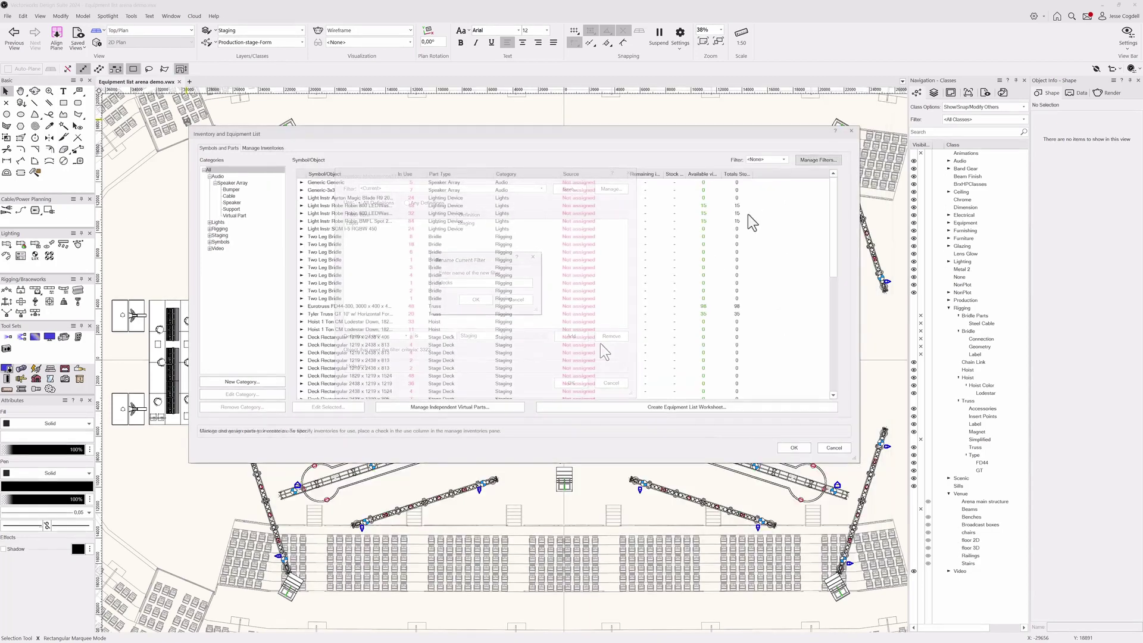
click(774, 159)
click(756, 195)
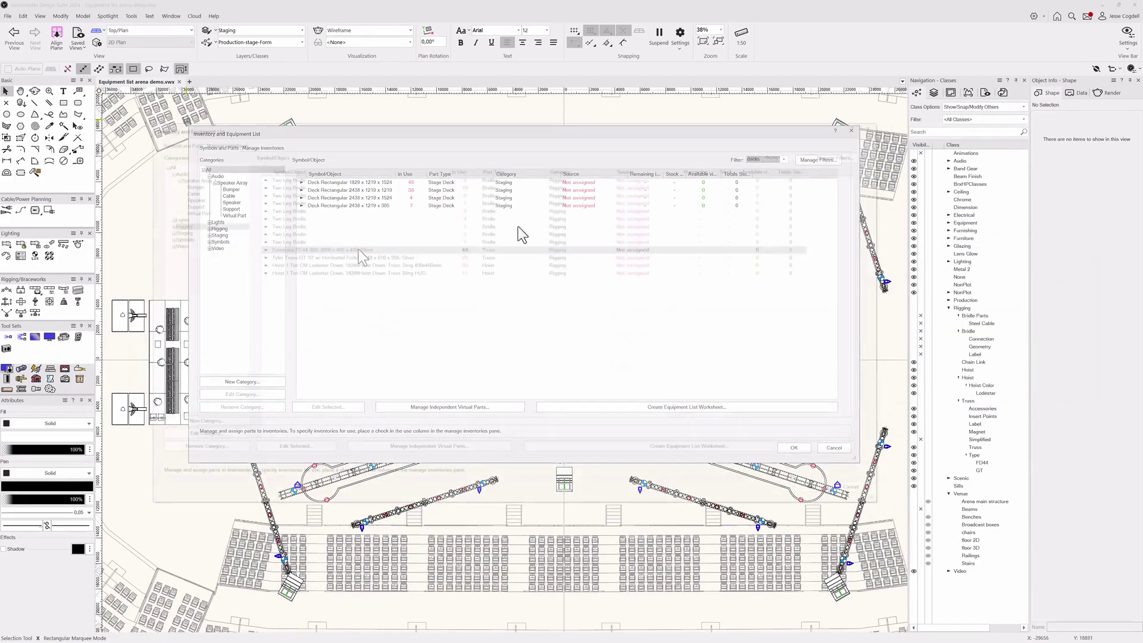
- Give the 48 Eurotruss FD44-300 trusses a Eurotruss pin virtual part and adjust its quantity
click(358, 249)
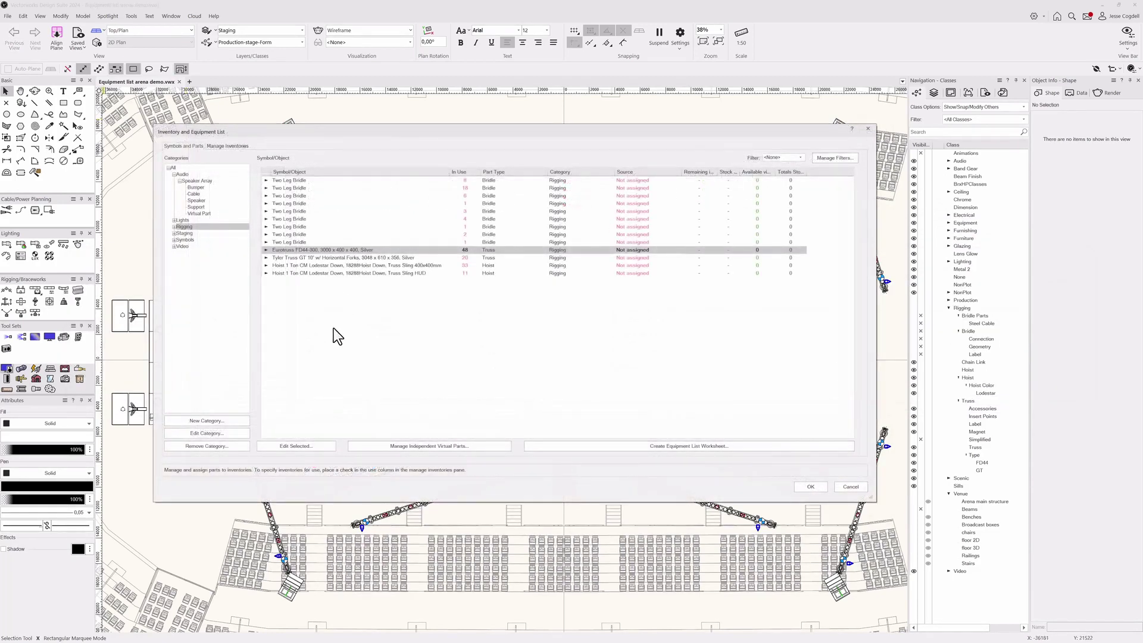
click(327, 446)
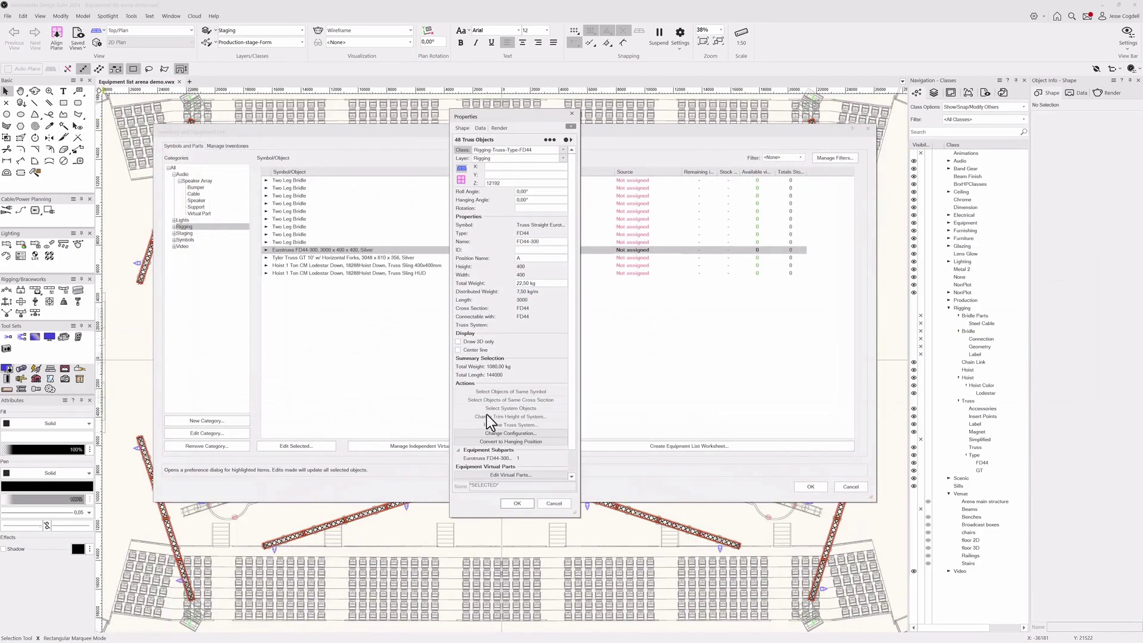
scroll(494, 416, down, 1)
click(521, 450)
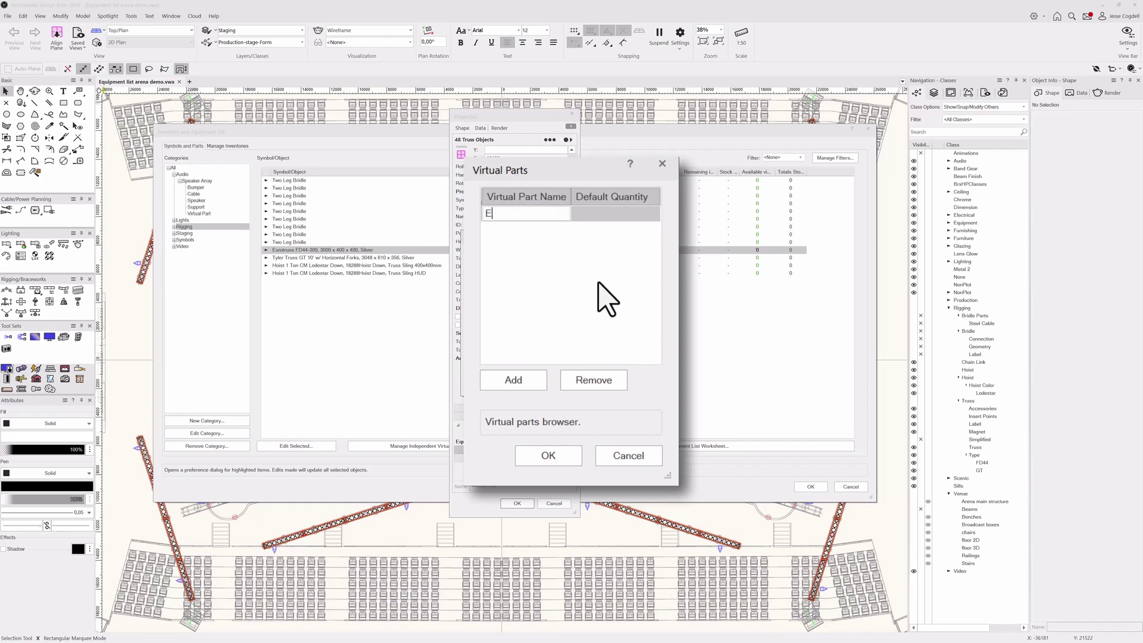
text(otruss pin)
key(Return)
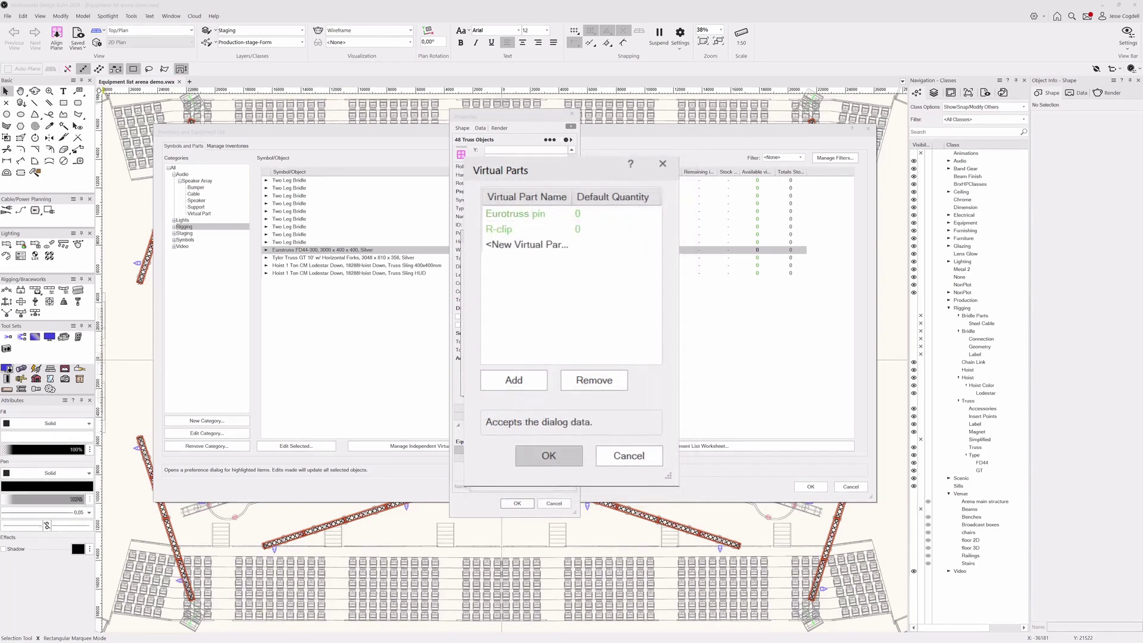
click(548, 455)
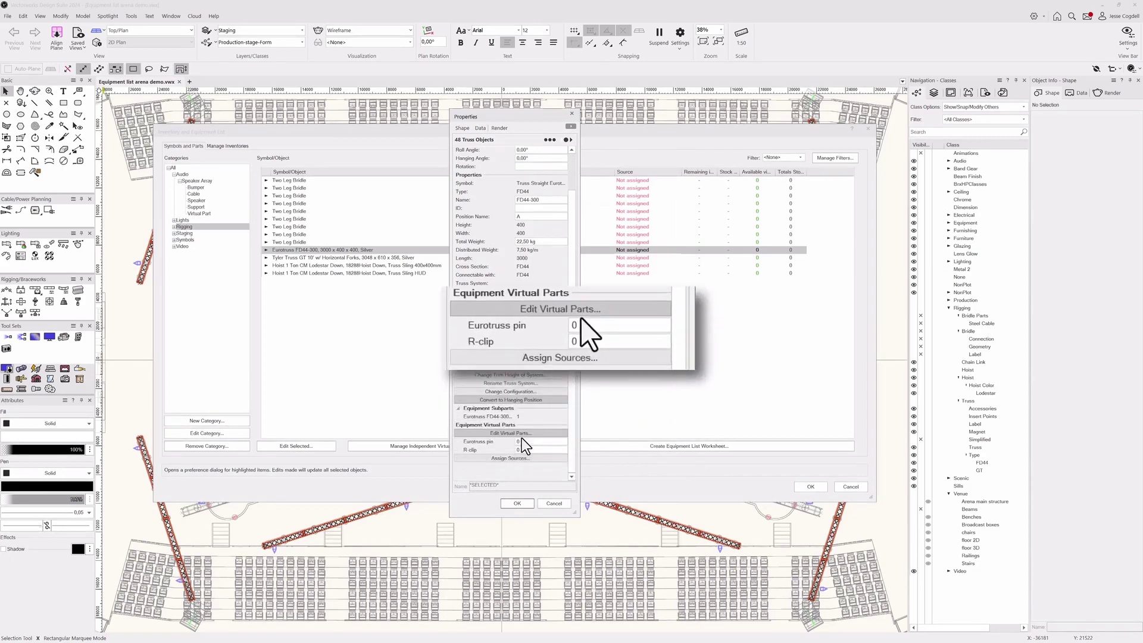
click(524, 442)
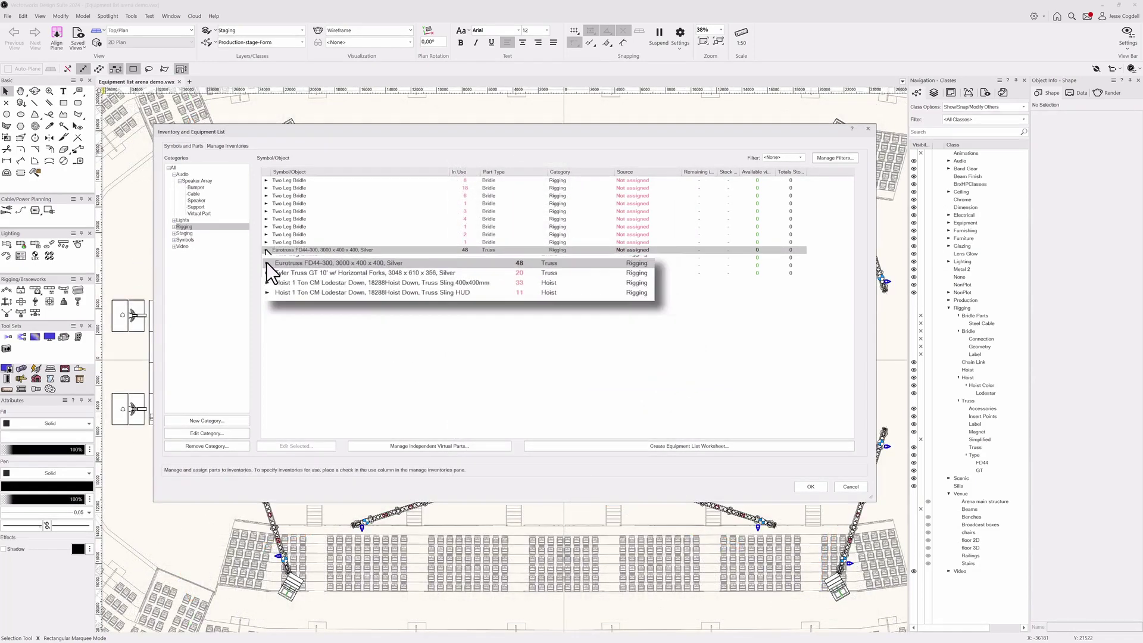
- Add 500 cable ties in the Staging category, then review the Staging and Lights lists
click(266, 250)
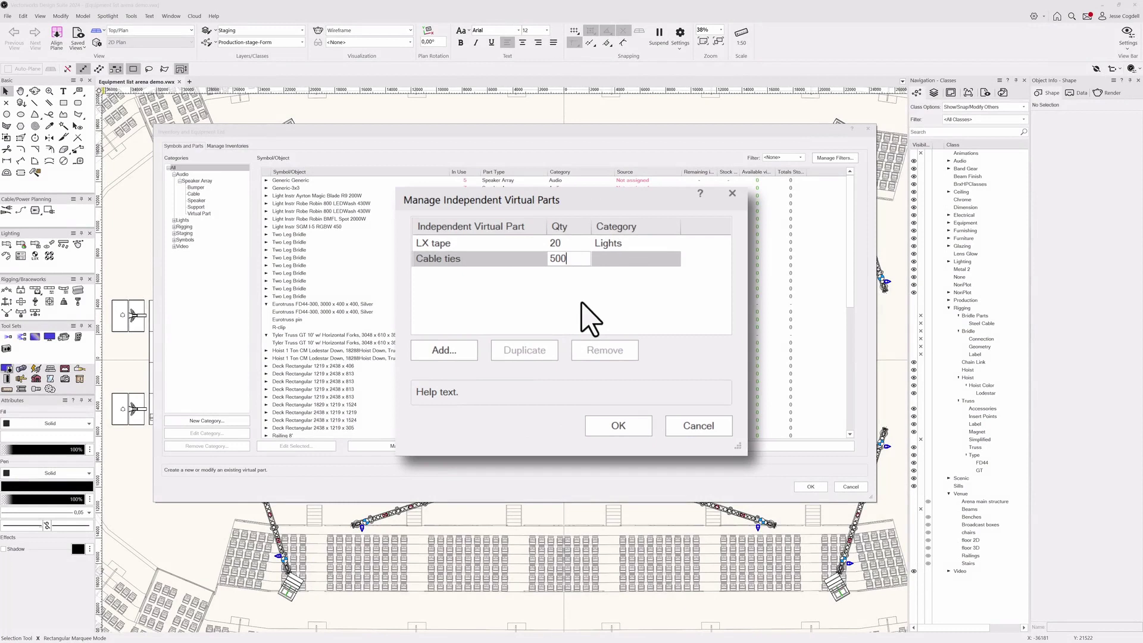
click(657, 263)
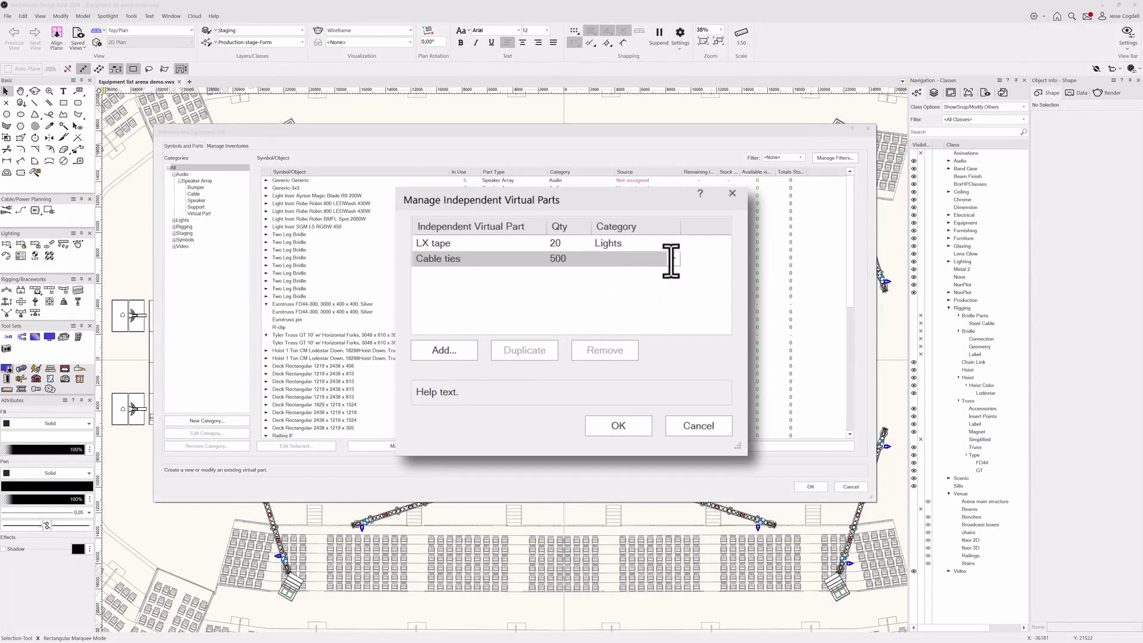
click(671, 261)
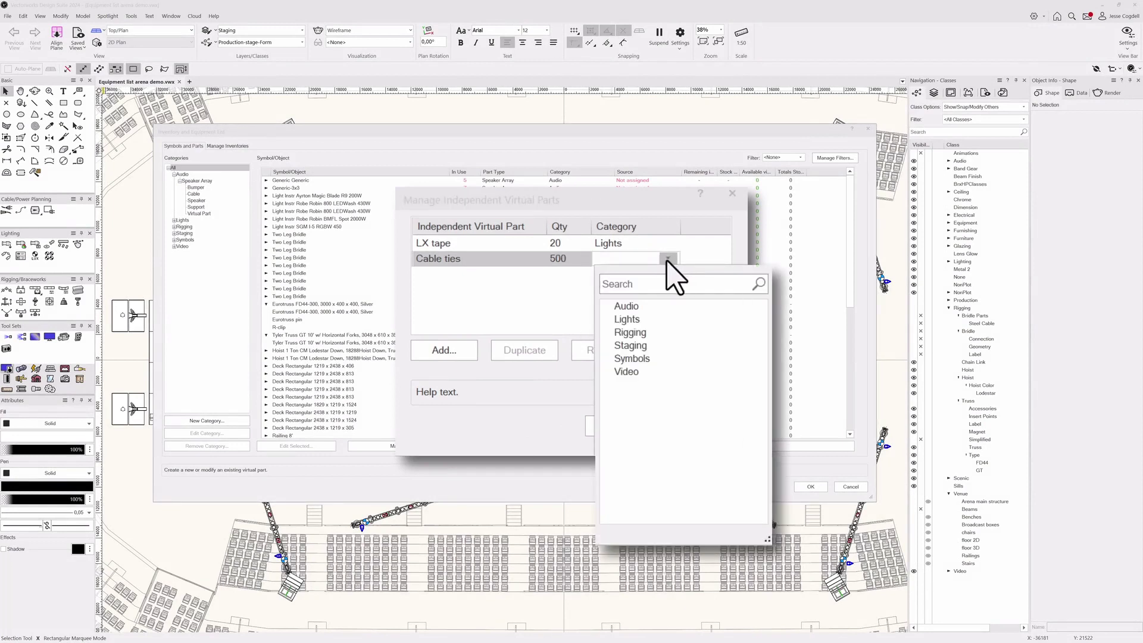
click(631, 345)
click(613, 425)
click(185, 233)
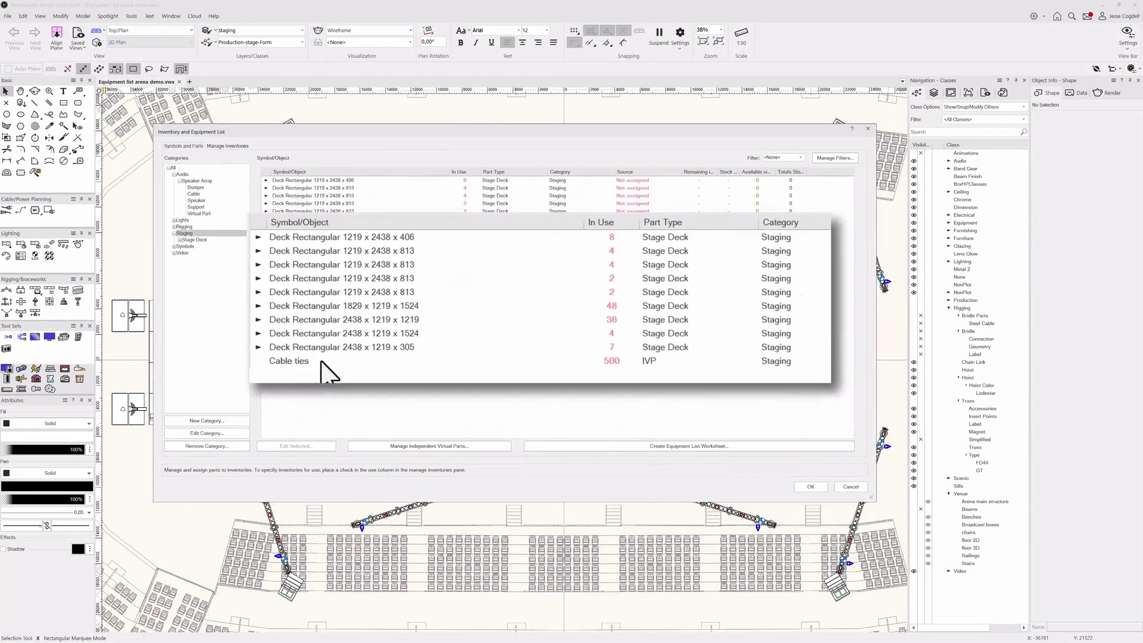
click(181, 221)
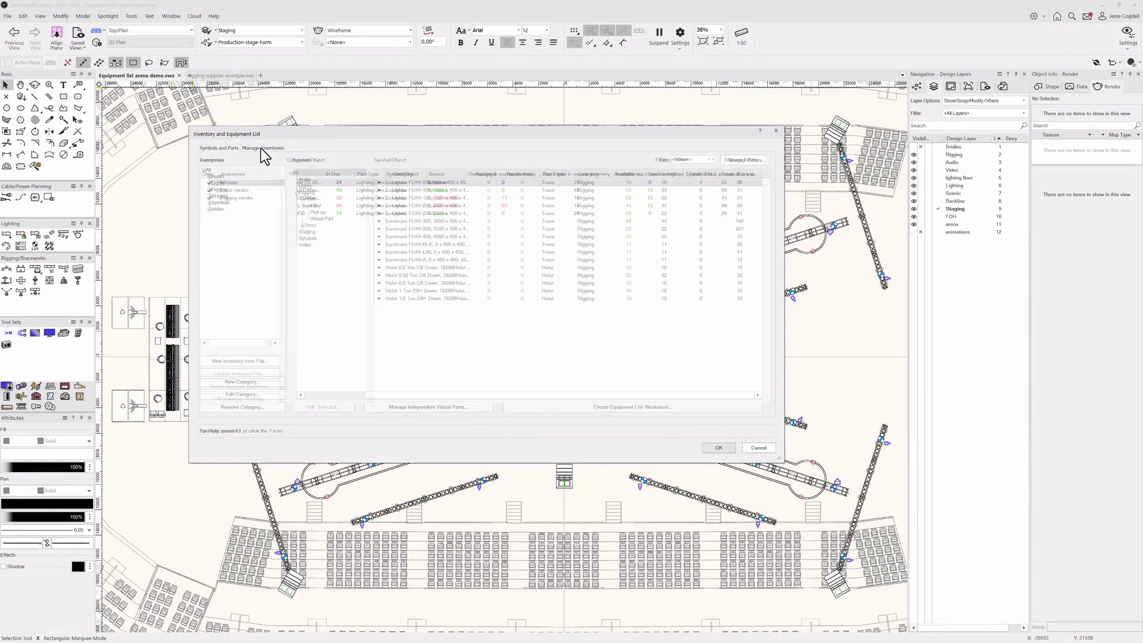
- Create the inventory 'Rigging supplier 2' from the rigging supplier drawing and view its items
click(263, 148)
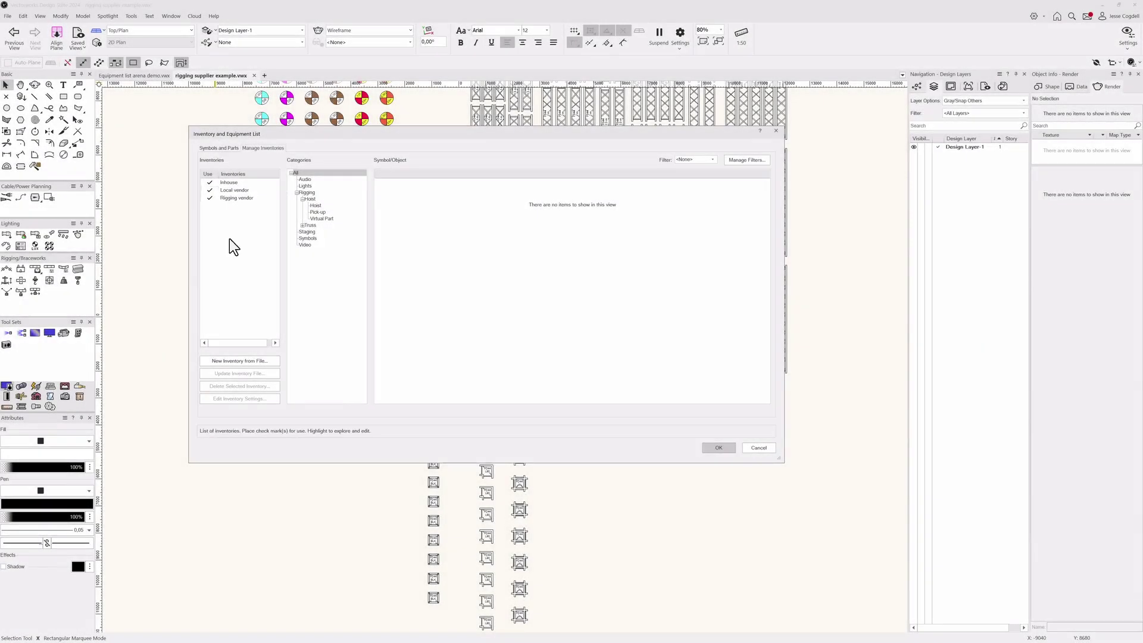
click(241, 361)
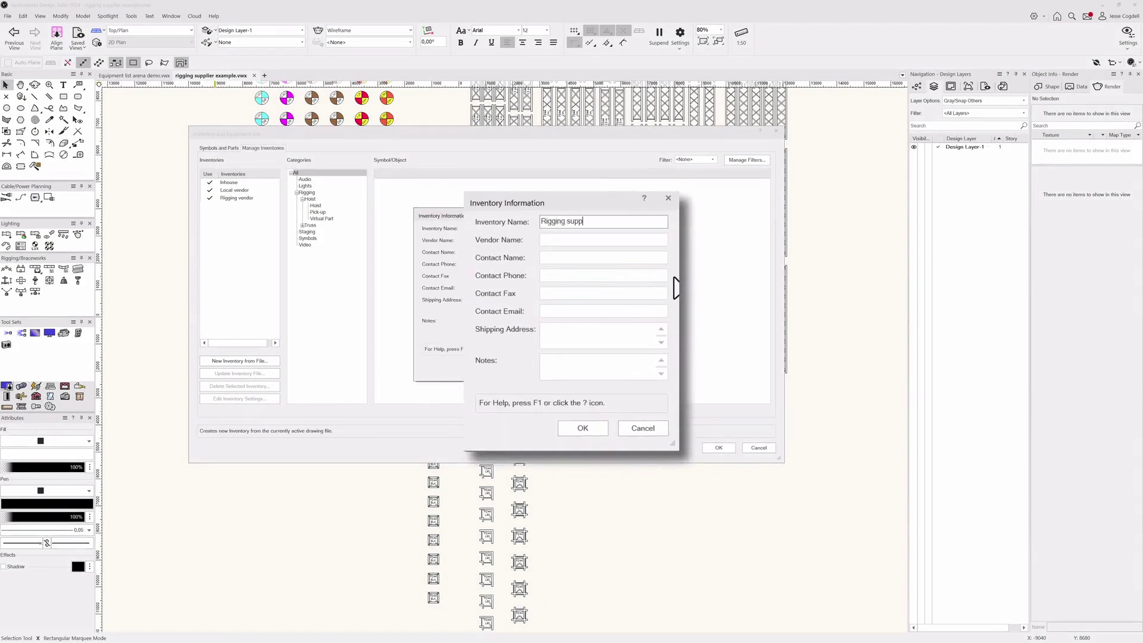
text(Rigging supplier 2)
key(Return)
click(239, 206)
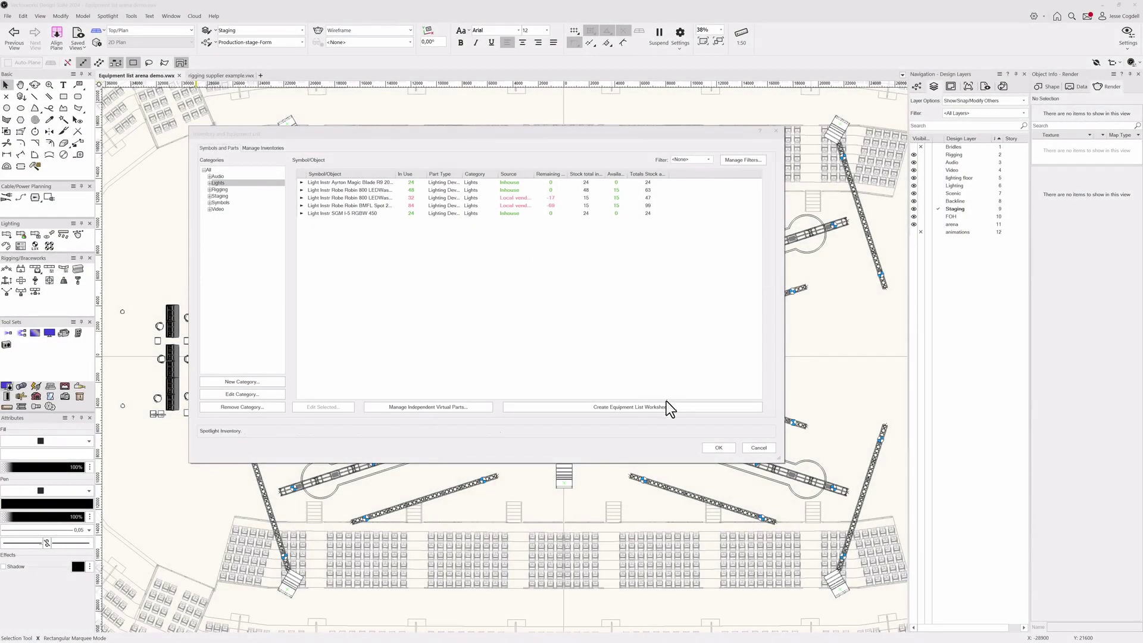
- Export the Lights list to a 'Lighting' worksheet without vendor information, then show Staging equipment
click(666, 407)
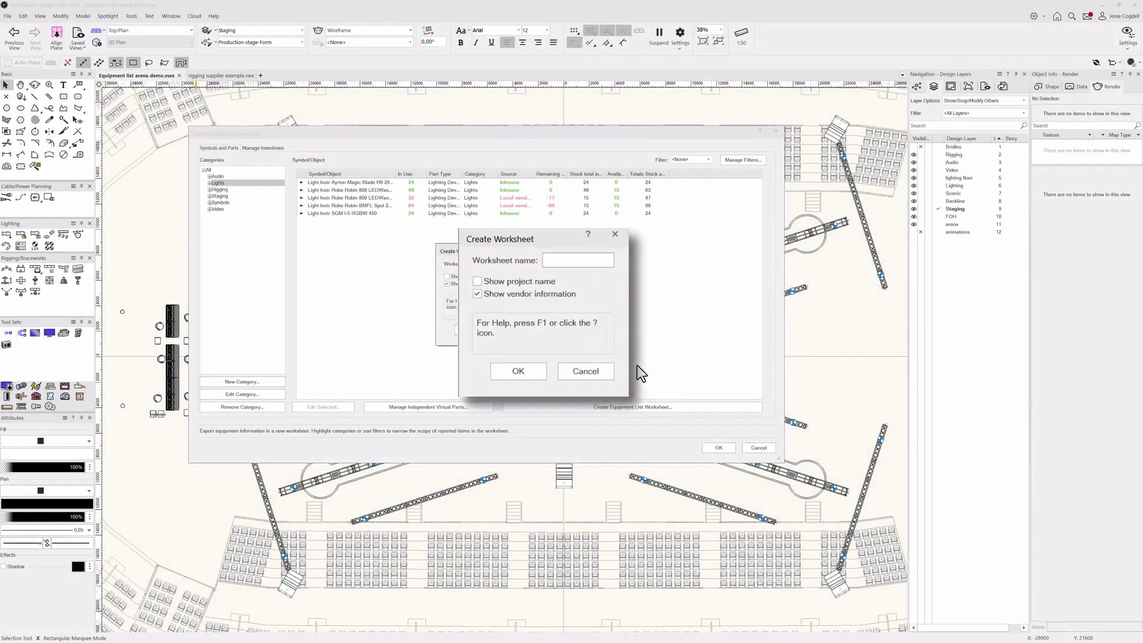
click(456, 285)
click(449, 285)
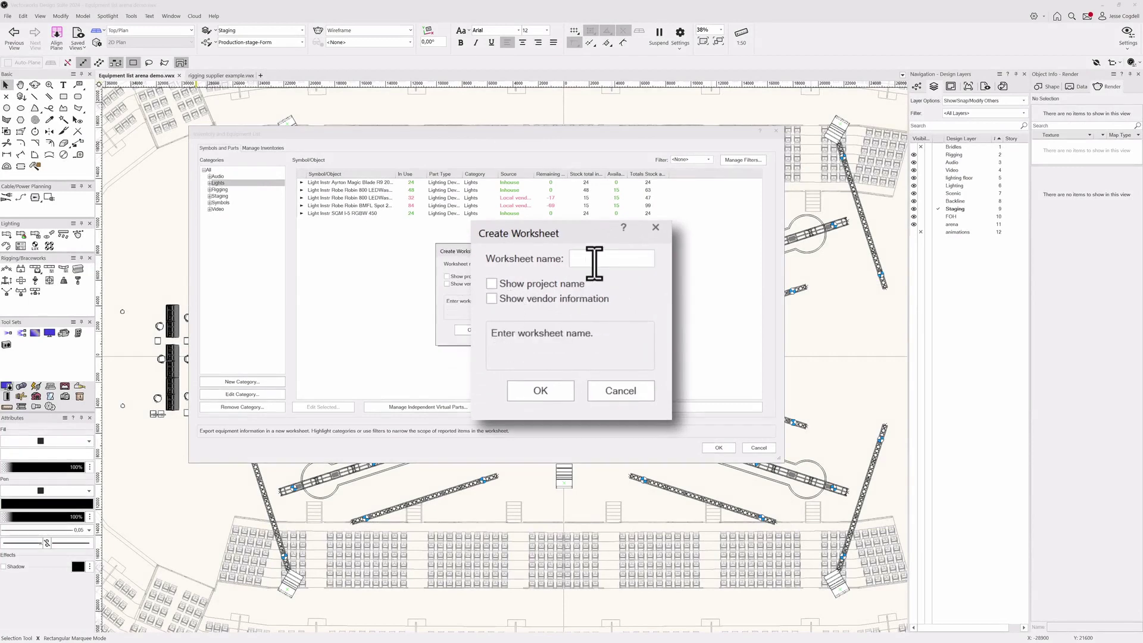
click(497, 266)
text(Lighting)
key(Return)
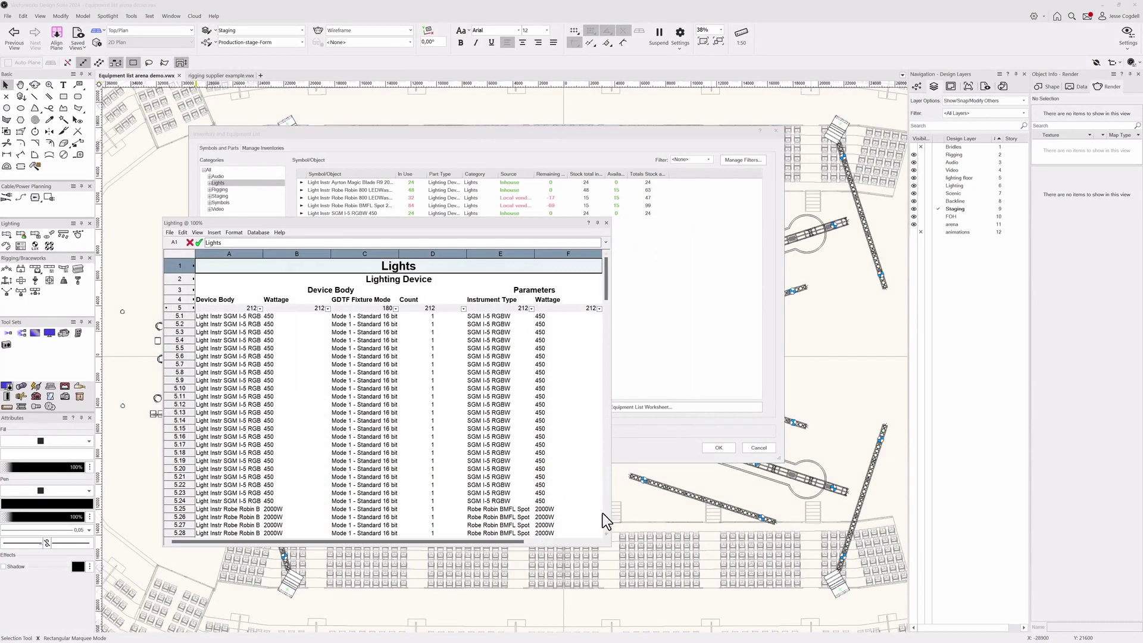
click(665, 334)
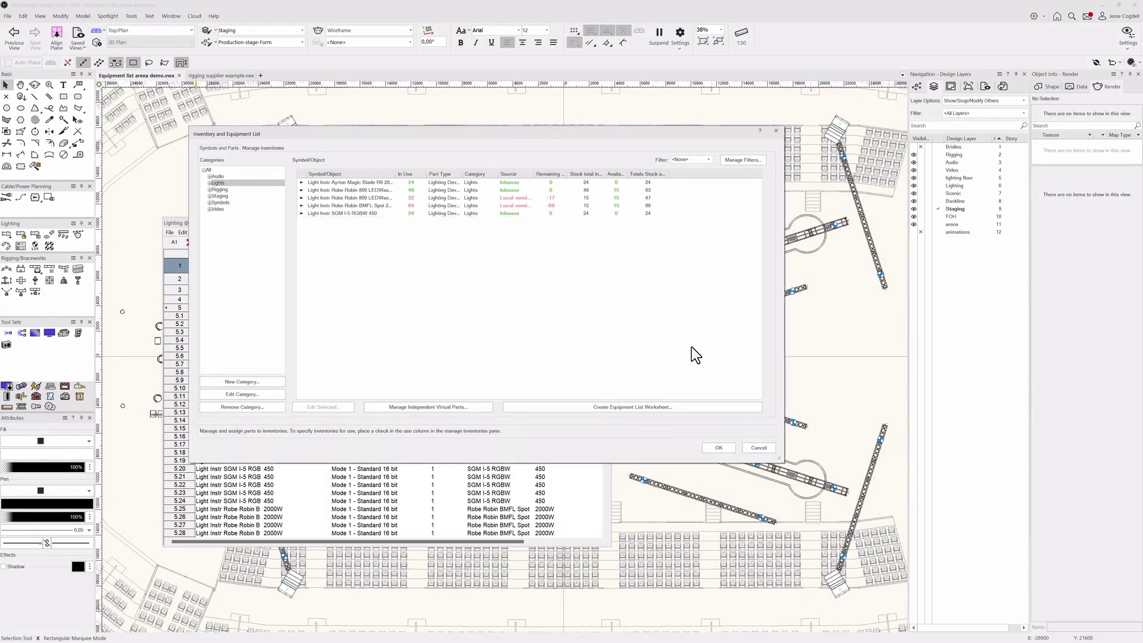
click(219, 196)
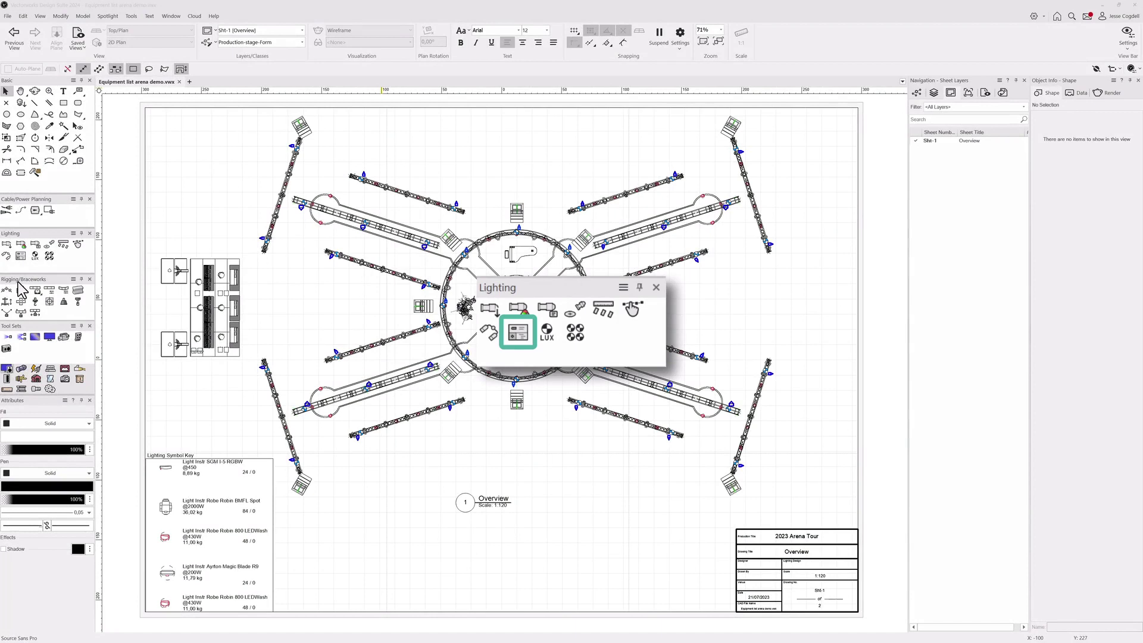
- Place an Equipment Summary Key on the Overview sheet layer
click(20, 256)
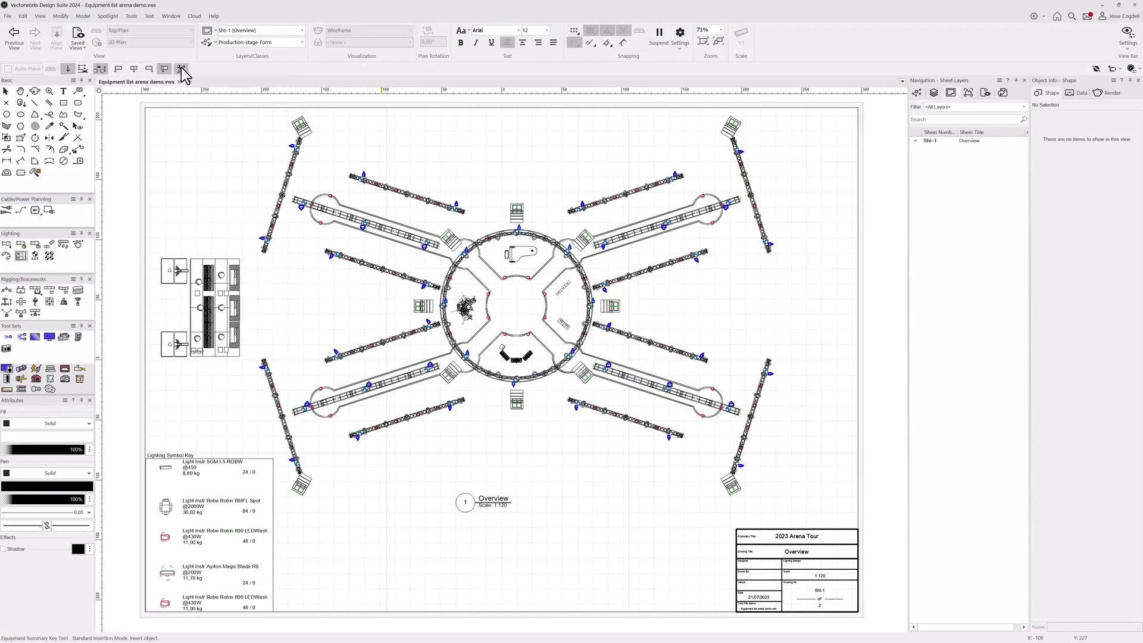
click(182, 68)
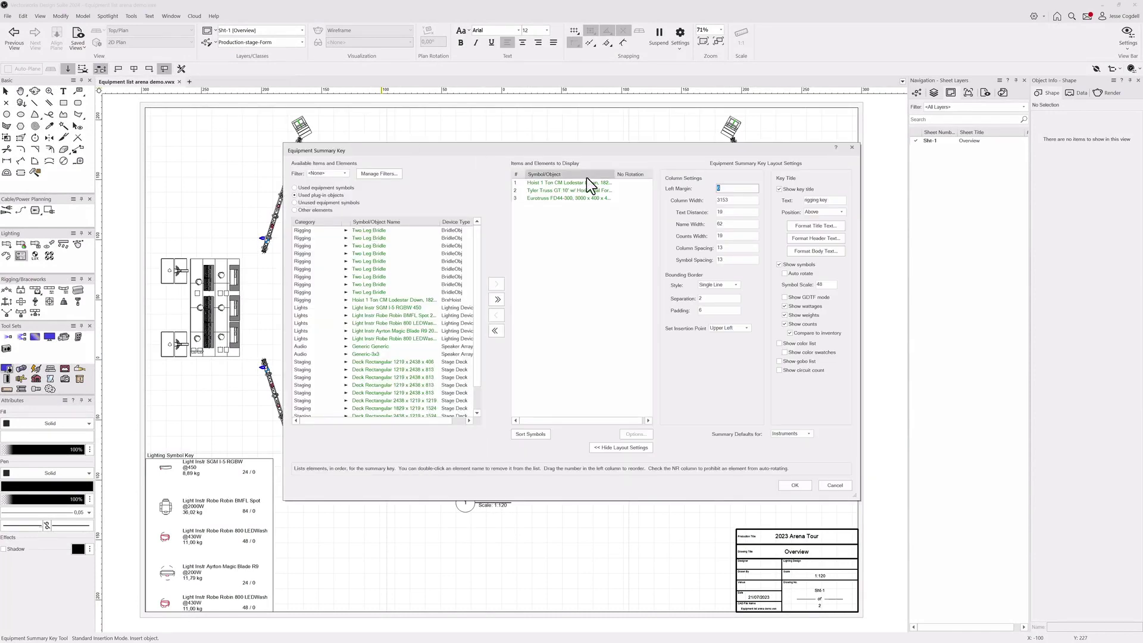